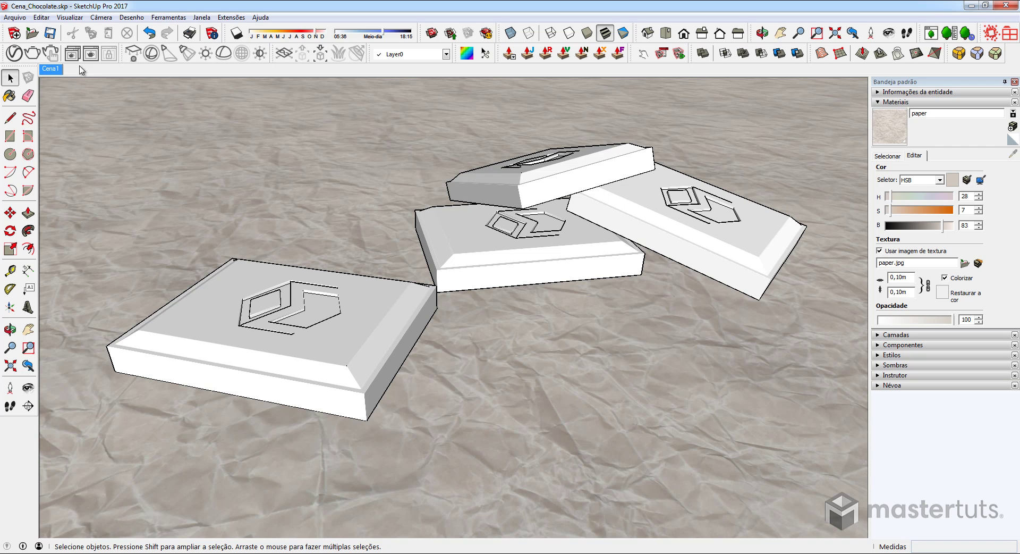
# Render the plain white bars on paper with V-Ray.
pyautogui.click(91, 54)
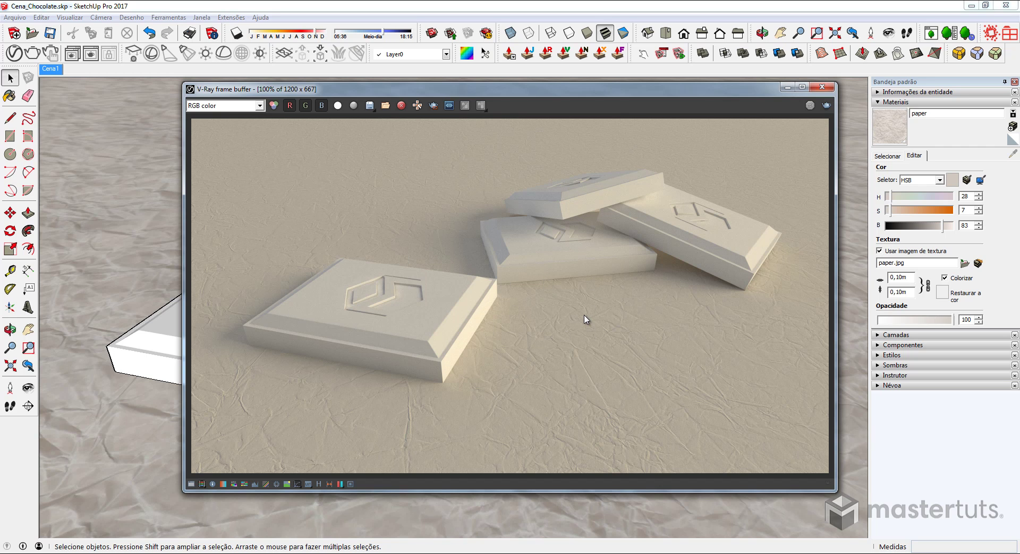
# Add a new 'chocolate' material to the Materials panel, coloured RGB 109, 82, 65.
pyautogui.press('b')
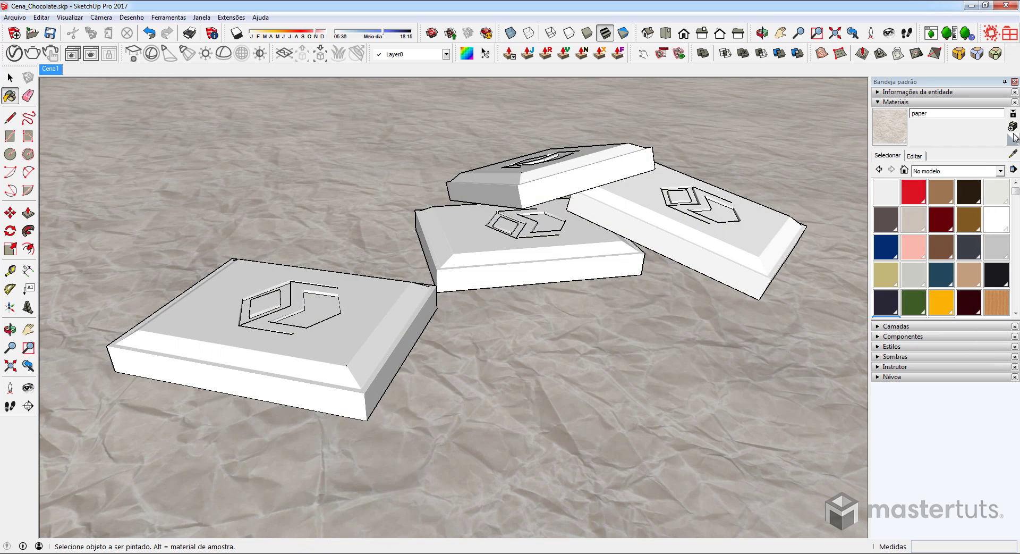
pyautogui.click(1011, 141)
pyautogui.click(1013, 126)
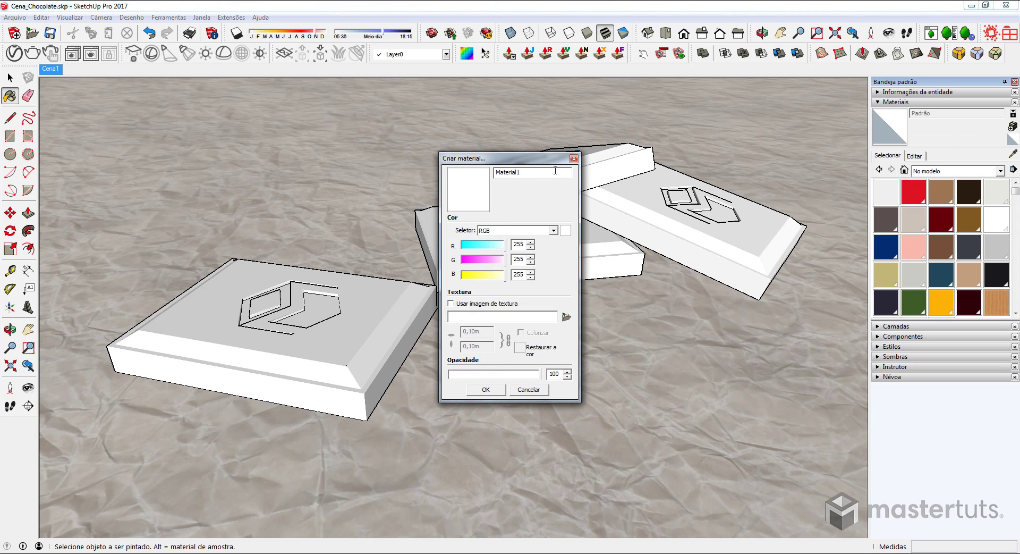
pyautogui.write('colat')
pyautogui.write('e')
pyautogui.click(476, 245)
pyautogui.click(475, 259)
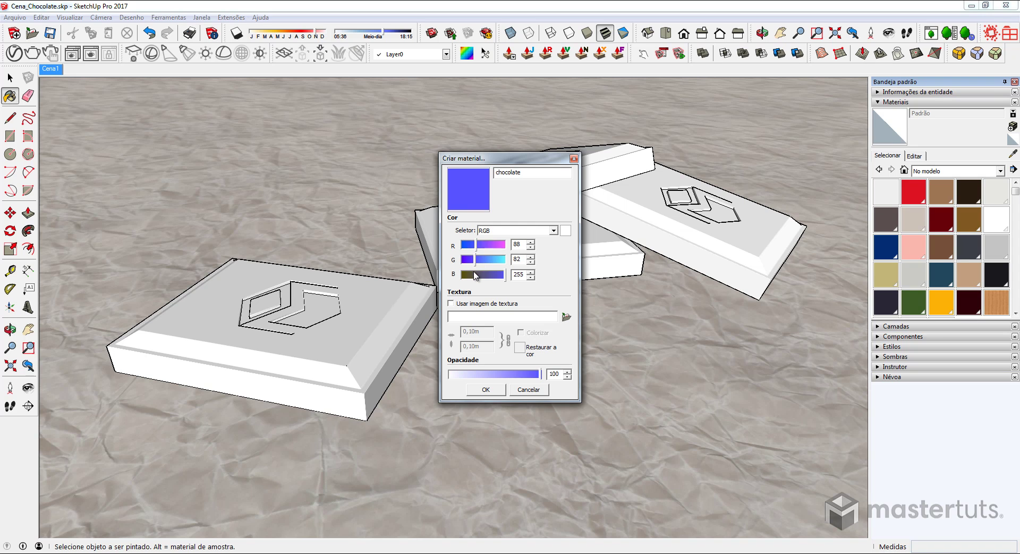
pyautogui.click(472, 274)
pyautogui.click(480, 245)
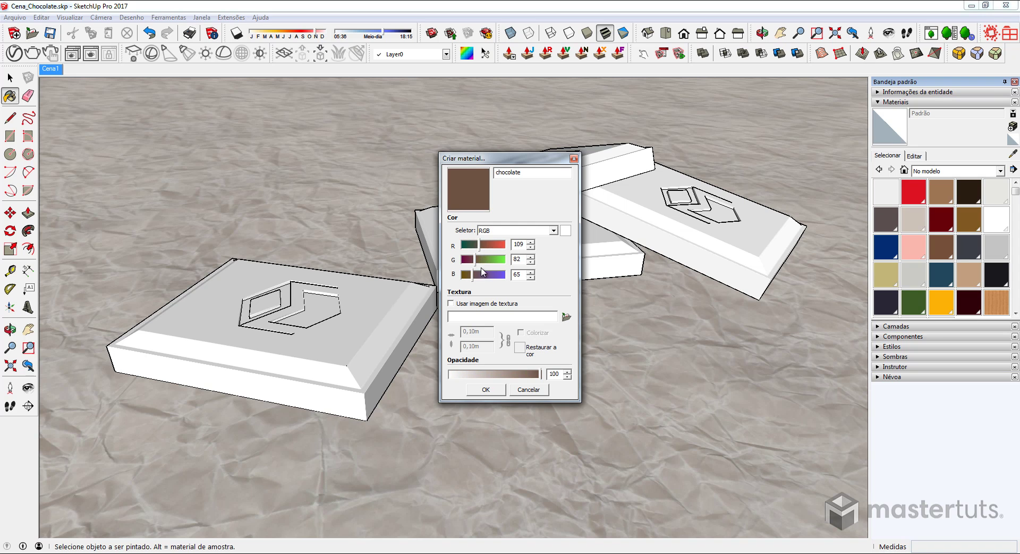
pyautogui.click(485, 390)
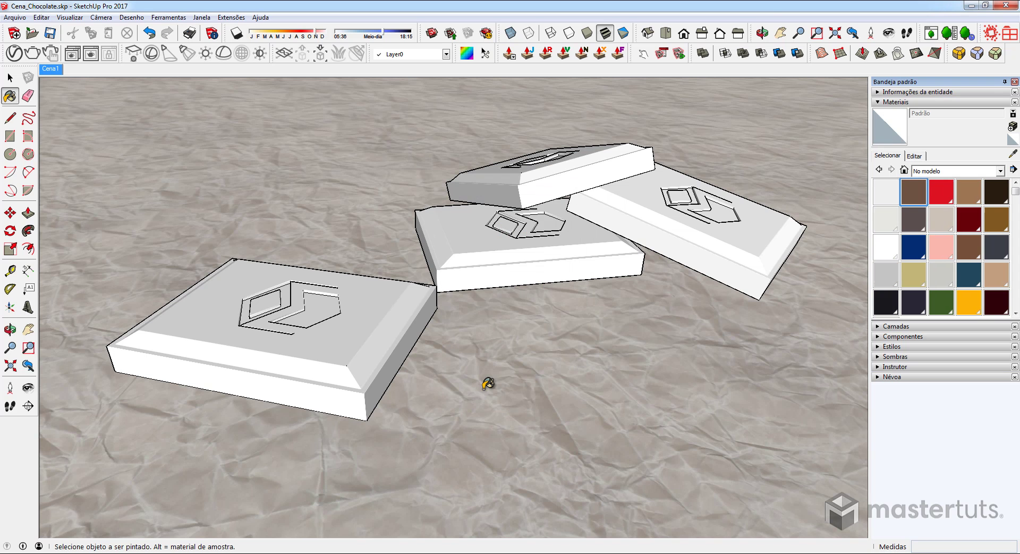
# Paint every face inside the bars group with chocolate, exit the group, and render in V-Ray.
pyautogui.press('space')
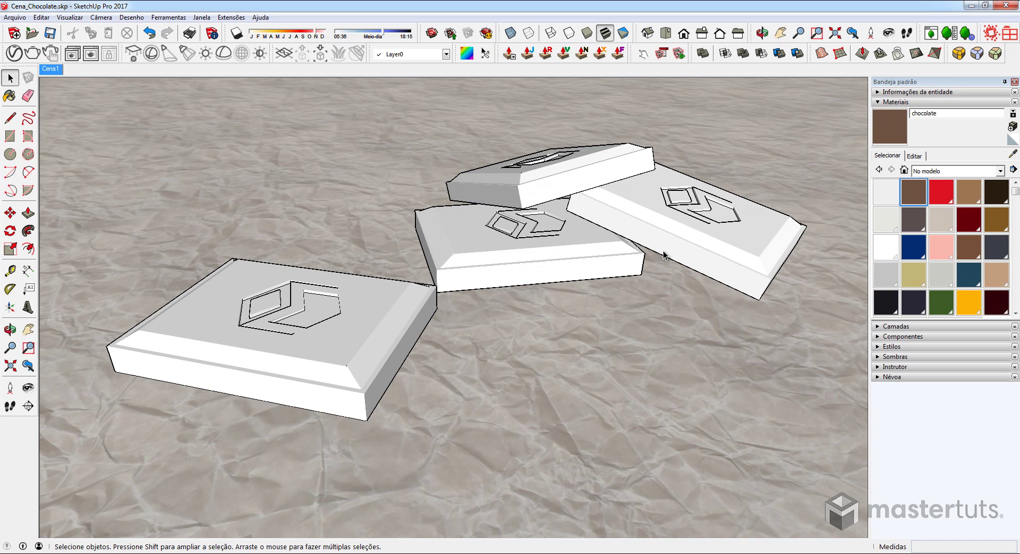
pyautogui.doubleClick(664, 232)
pyautogui.hotkey('ctrl', 'a')
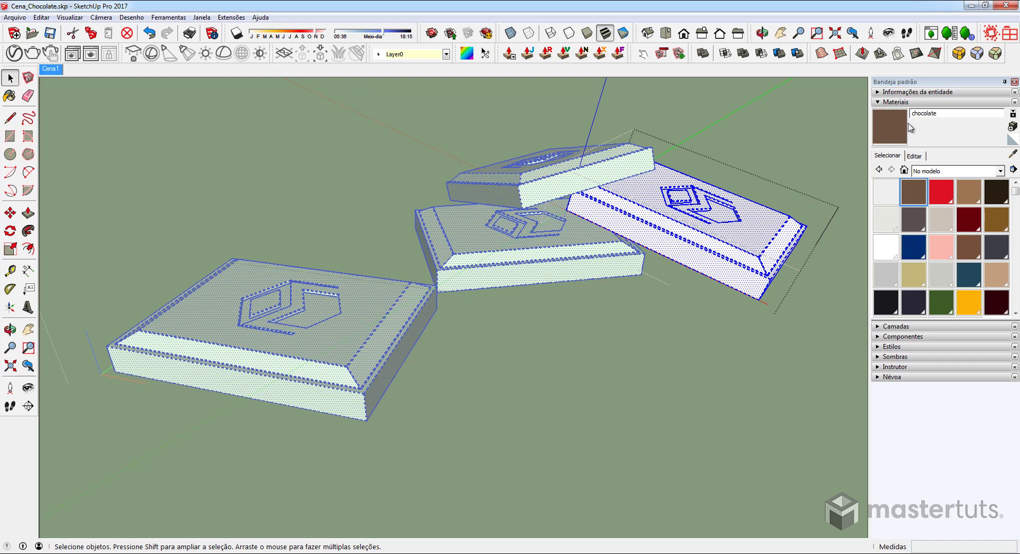
pyautogui.press('b')
pyautogui.click(708, 225)
pyautogui.press('space')
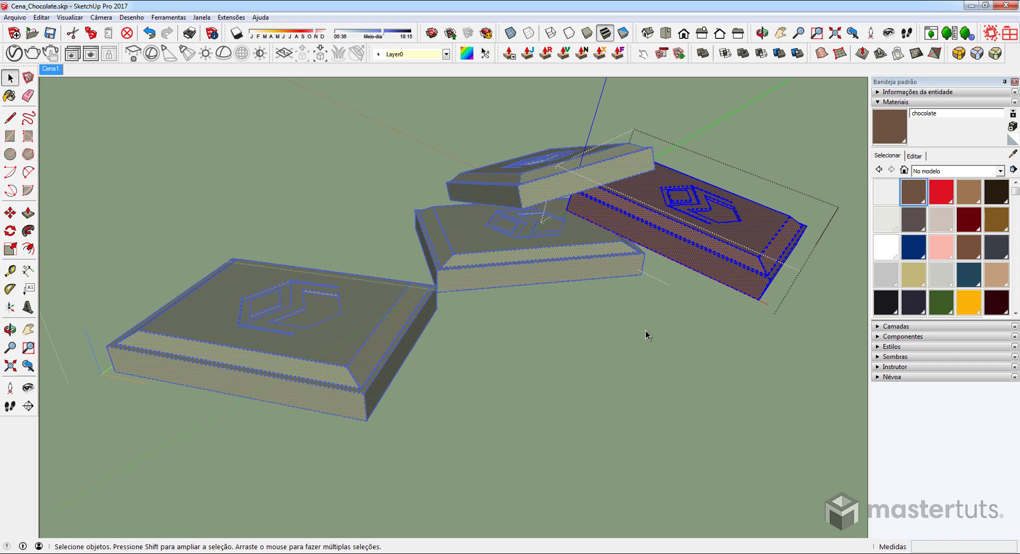
pyautogui.click(645, 330)
pyautogui.click(33, 53)
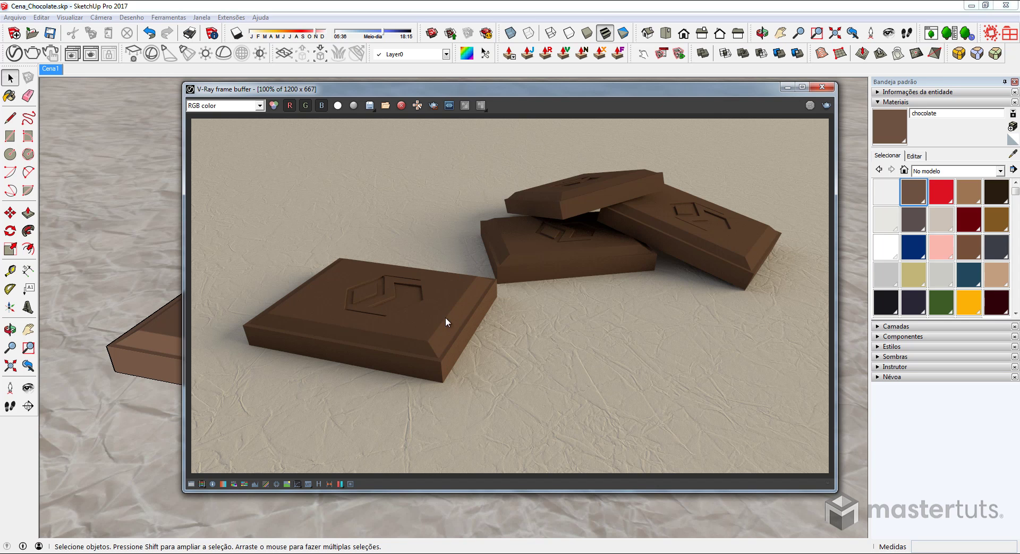
# In the V-Ray Asset Editor, set the chocolate refraction colour to white, keeping roughness at 0.
pyautogui.click(821, 90)
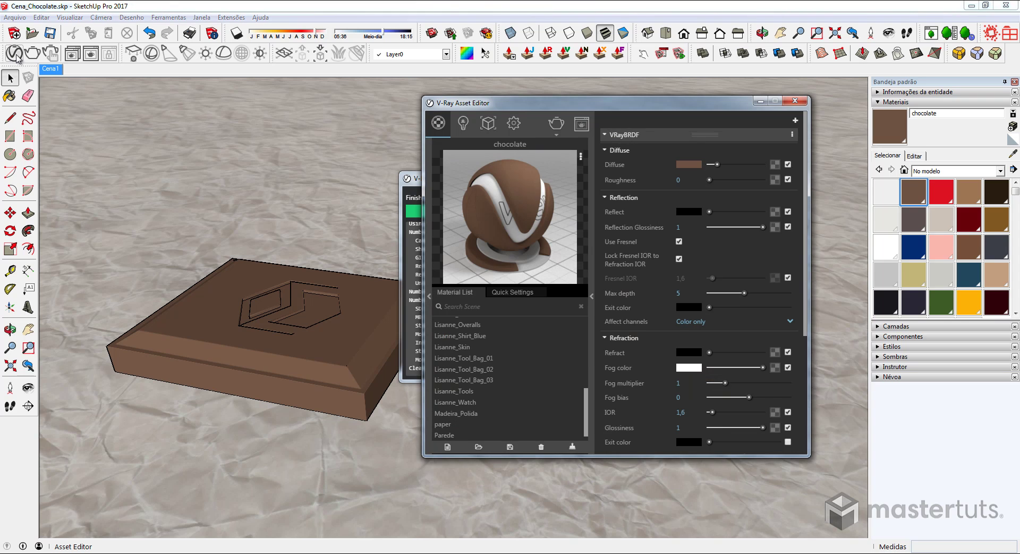
pyautogui.moveTo(568, 109); pyautogui.dragTo(276, 112)
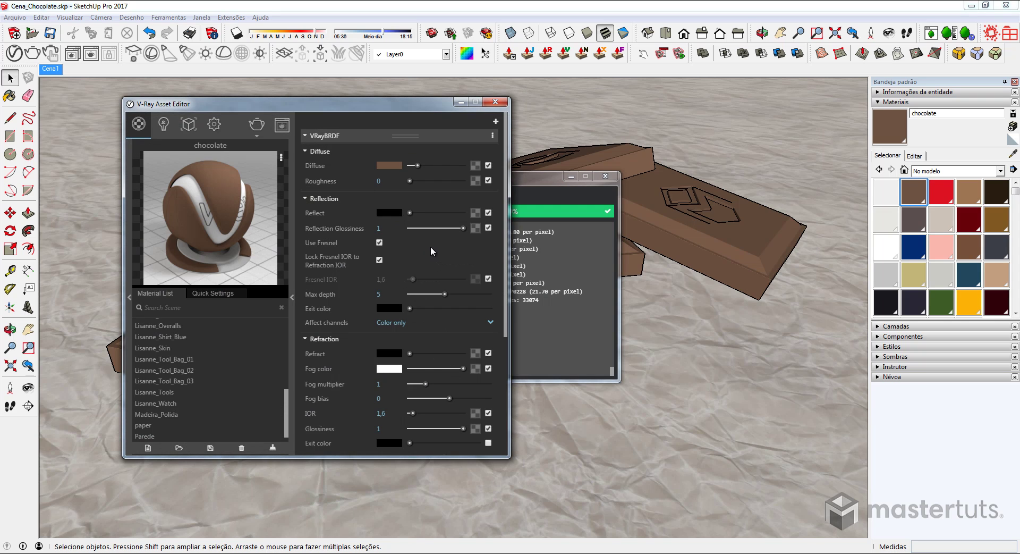
pyautogui.click(392, 355)
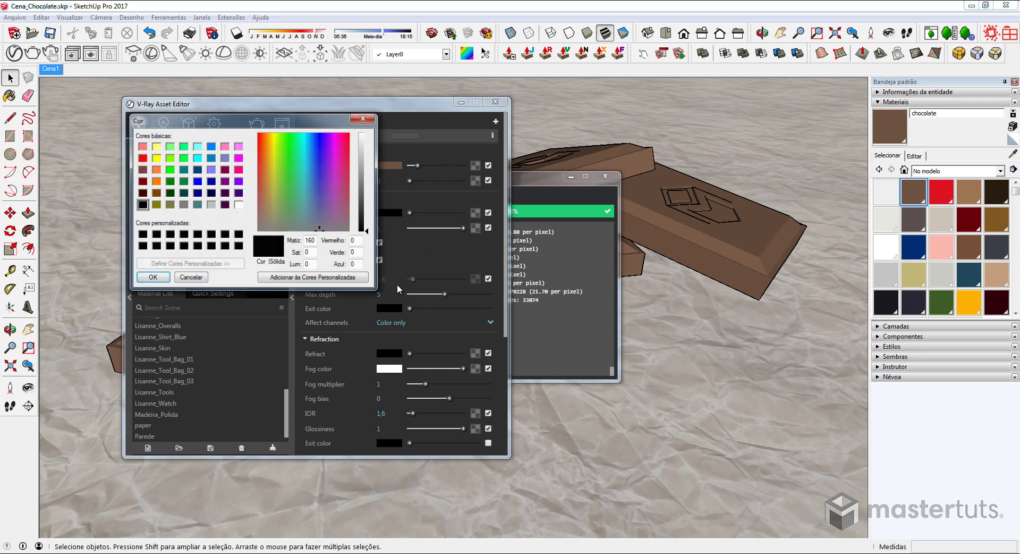
pyautogui.moveTo(368, 233); pyautogui.dragTo(367, 133)
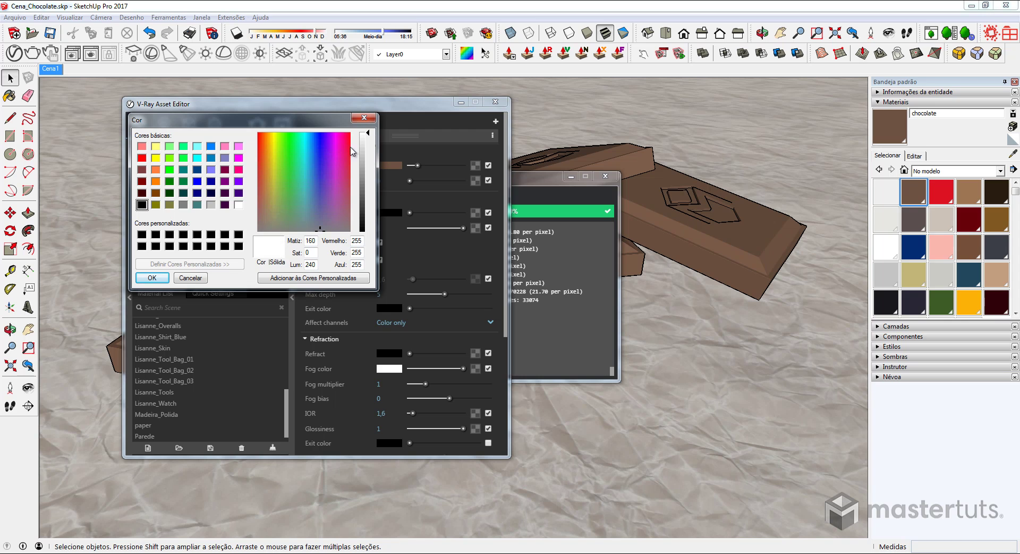
pyautogui.click(145, 278)
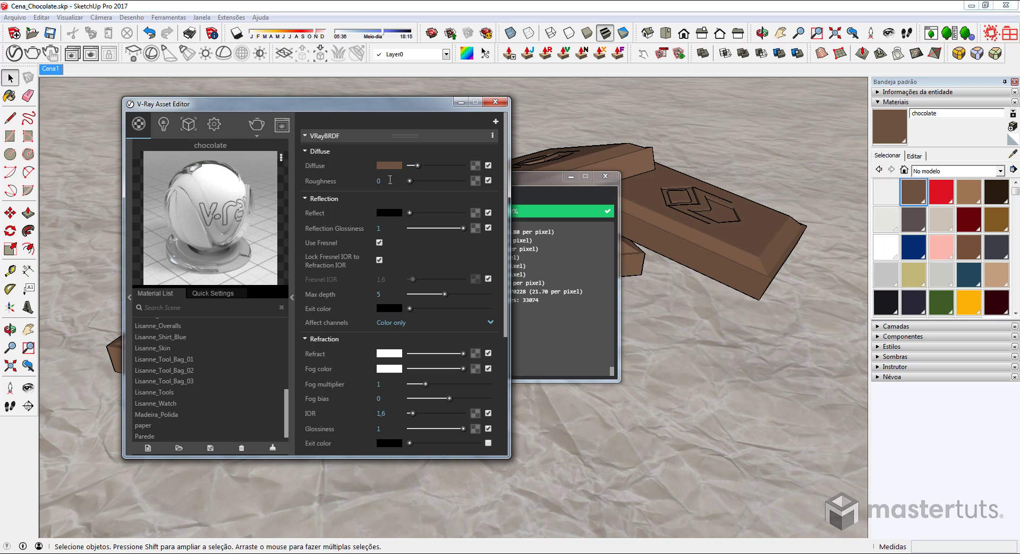
pyautogui.click(382, 182)
pyautogui.press('Return')
# Set the chocolate material's fog colour to red 60, green 19, blue 9.
pyautogui.click(388, 368)
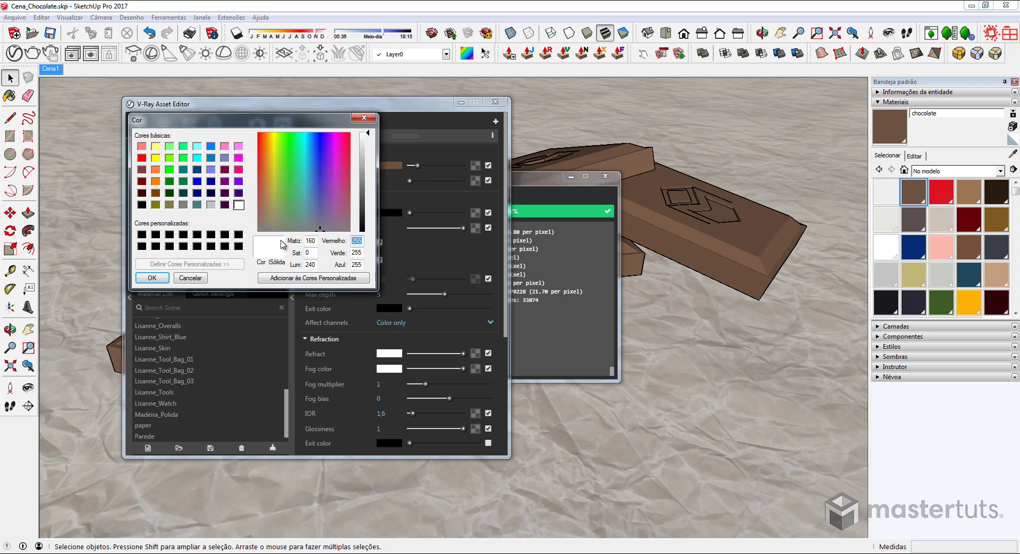
pyautogui.write('60')
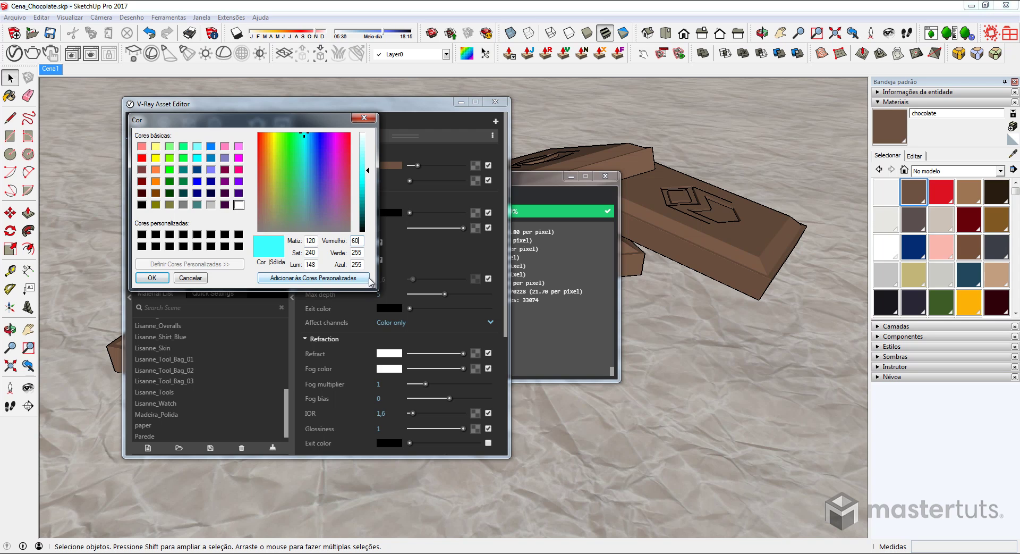
pyautogui.press('Tab')
pyautogui.write('19')
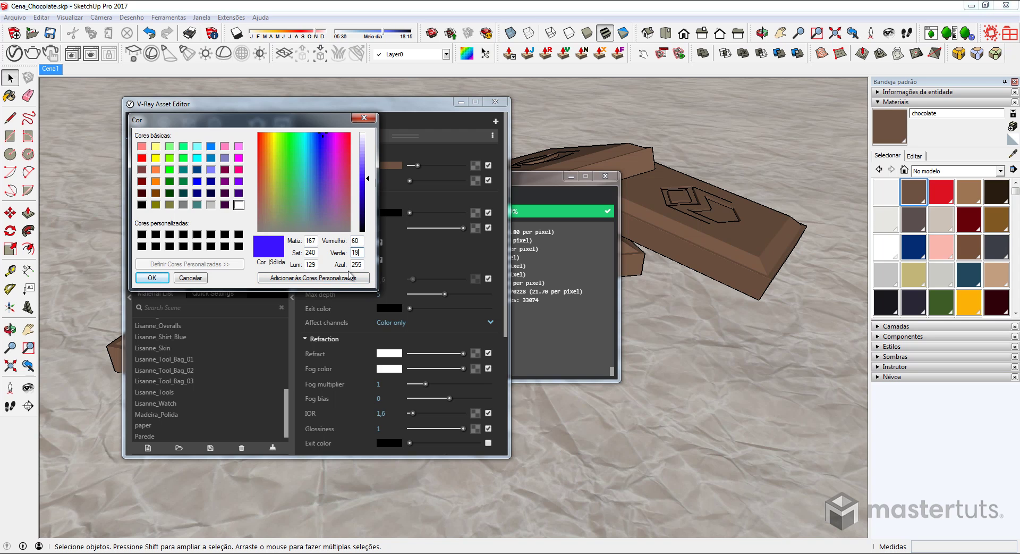
pyautogui.press('Tab')
pyautogui.write('9')
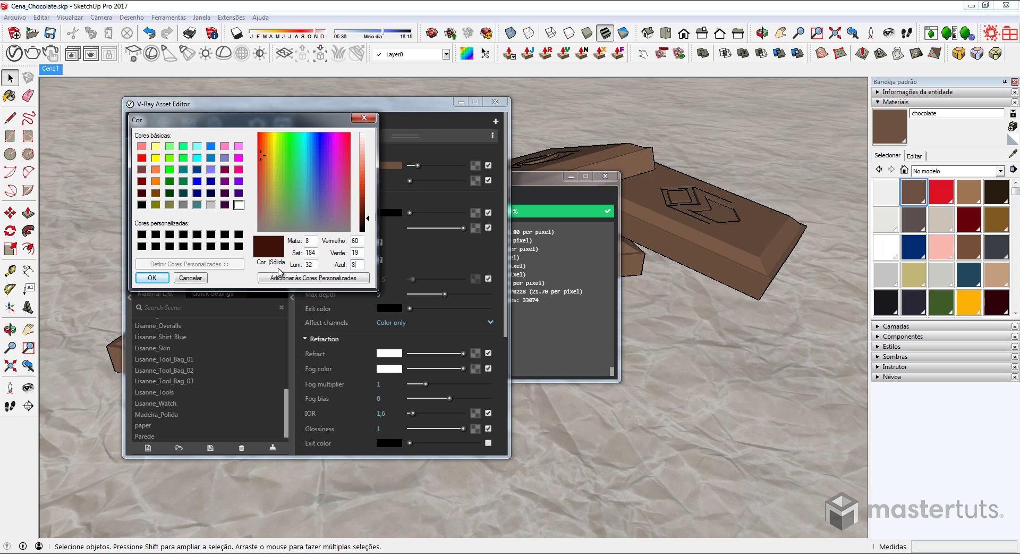
pyautogui.click(153, 277)
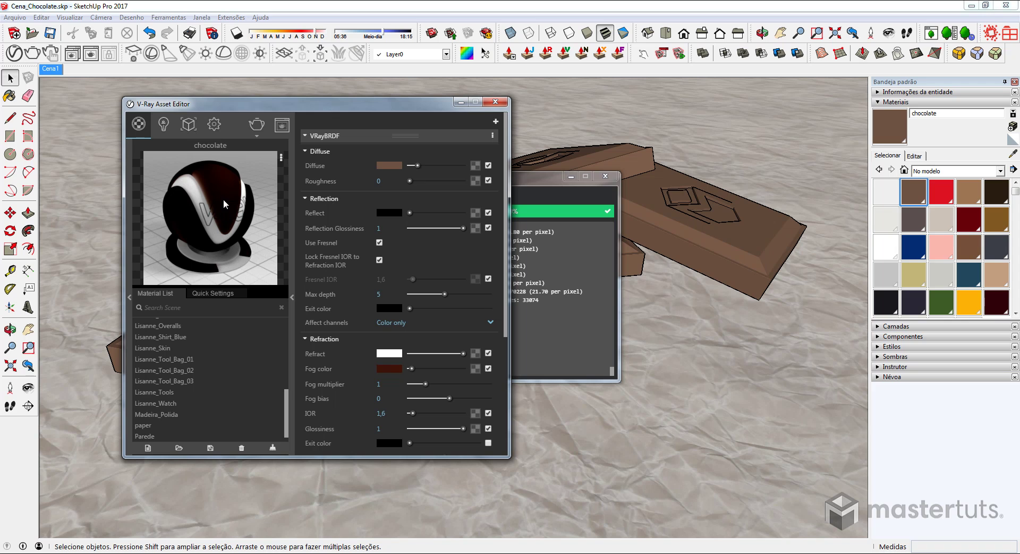
# Set the refraction fog multiplier to 5 and fog bias to 0,2.
pyautogui.doubleClick(378, 382)
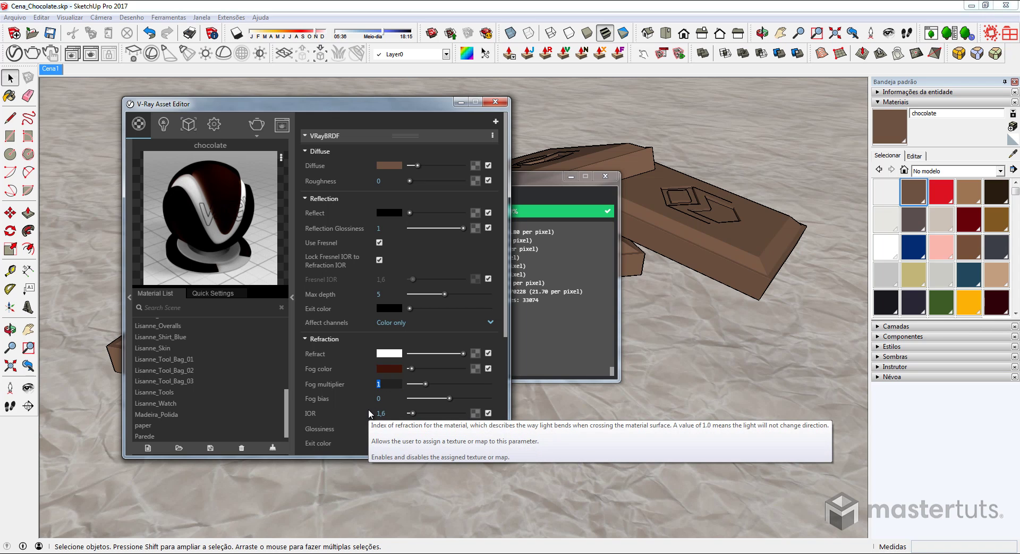
pyautogui.write('5')
pyautogui.press('Tab')
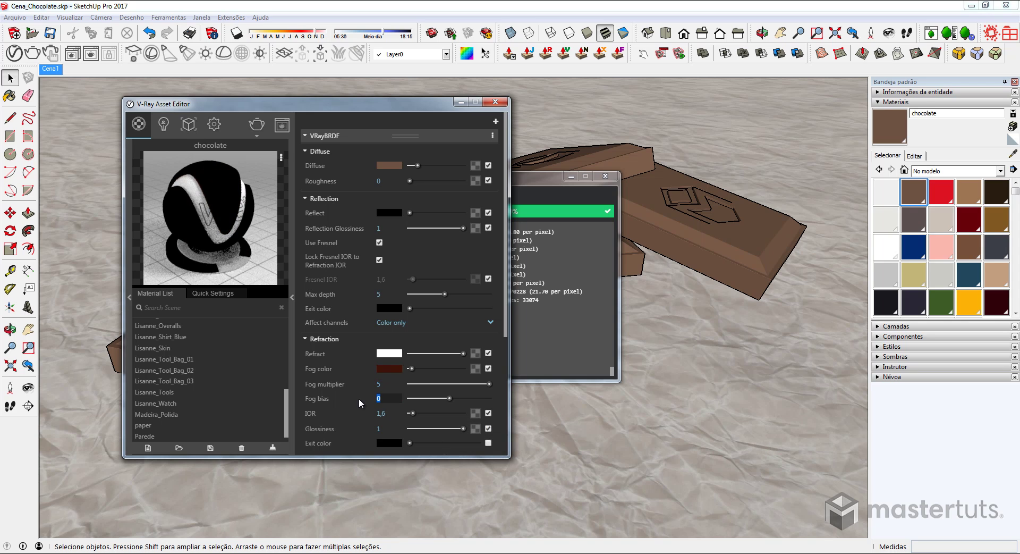
pyautogui.moveTo(359, 402)
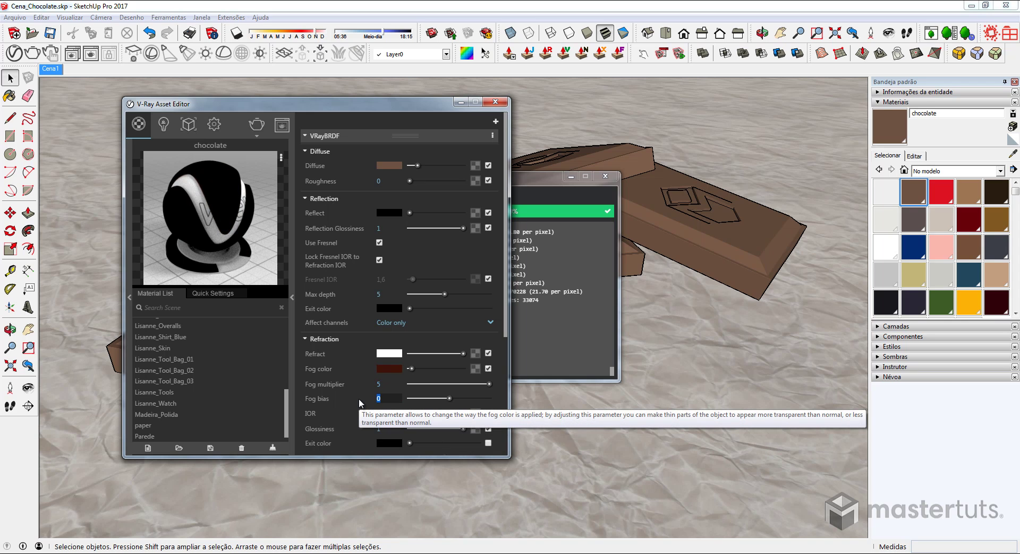
pyautogui.press('BackSpace')
pyautogui.write(',2')
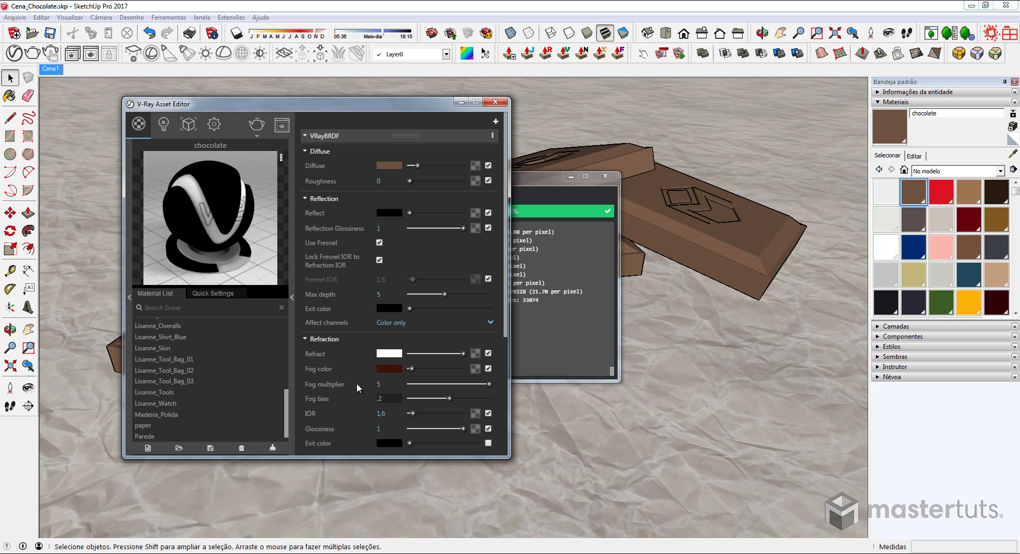
pyautogui.press('Return')
# Set the refraction glossiness to 0,8.
pyautogui.click(378, 428)
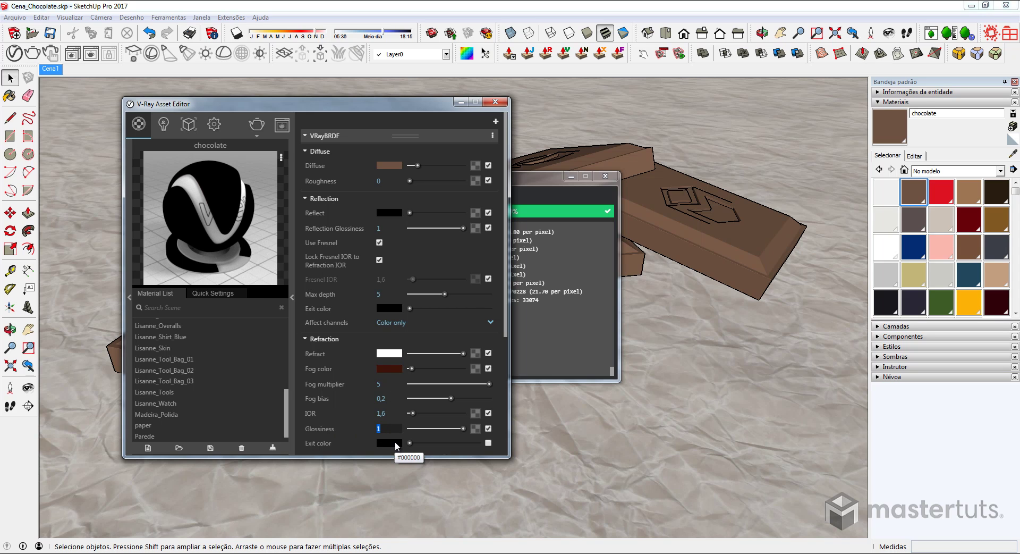
pyautogui.click(387, 428)
pyautogui.doubleClick(387, 427)
pyautogui.write('0,8')
pyautogui.press('Return')
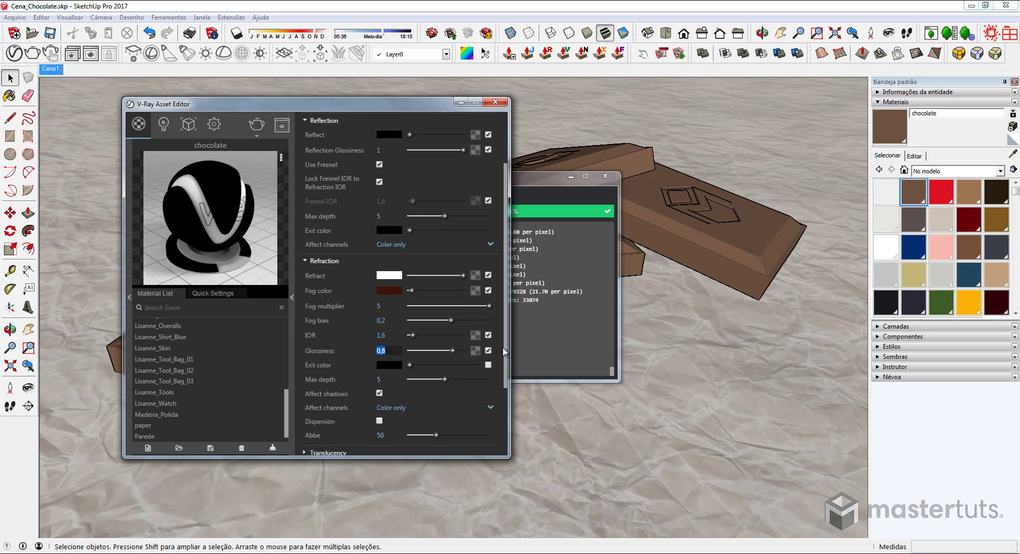
pyautogui.scroll(-5, 504, 372)
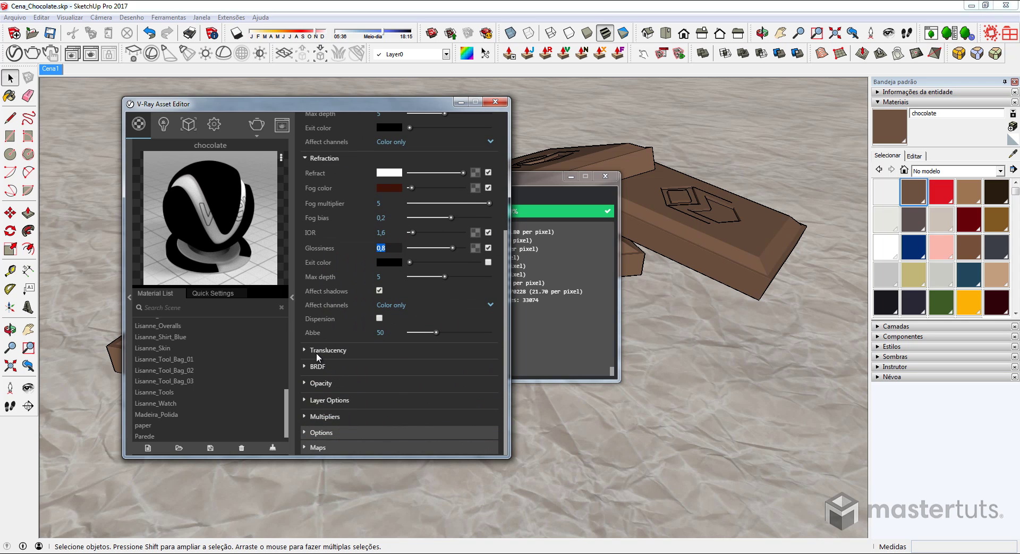
# Set translucency type to Hard (wax) model with a Fwd/back coefficient of 0,5.
pyautogui.click(317, 352)
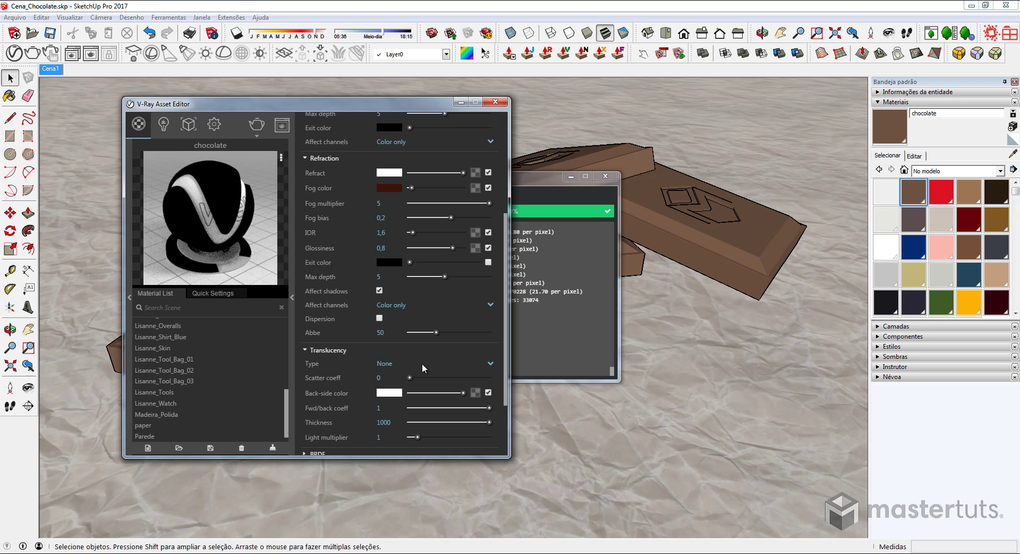
pyautogui.click(389, 362)
pyautogui.click(402, 393)
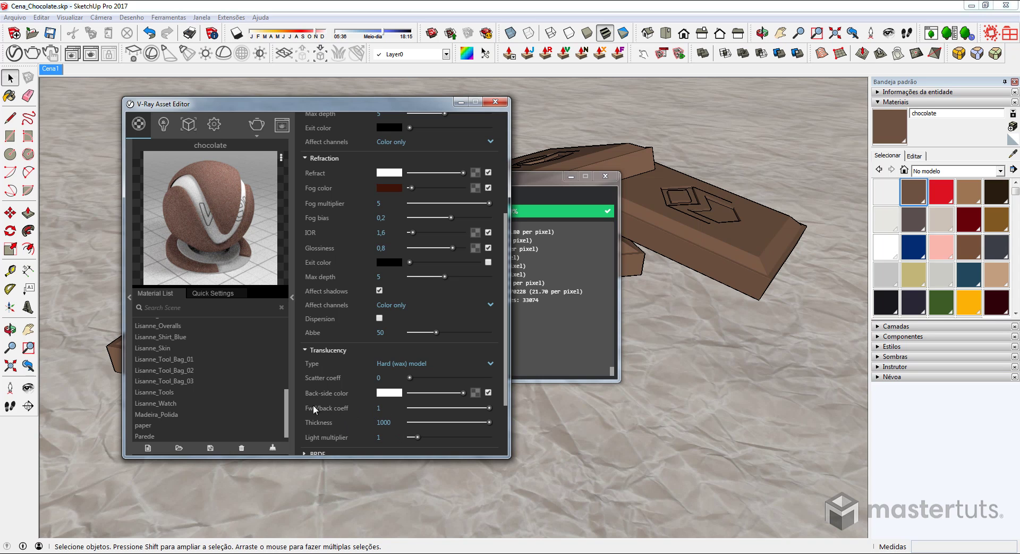
pyautogui.click(386, 411)
pyautogui.doubleClick(386, 408)
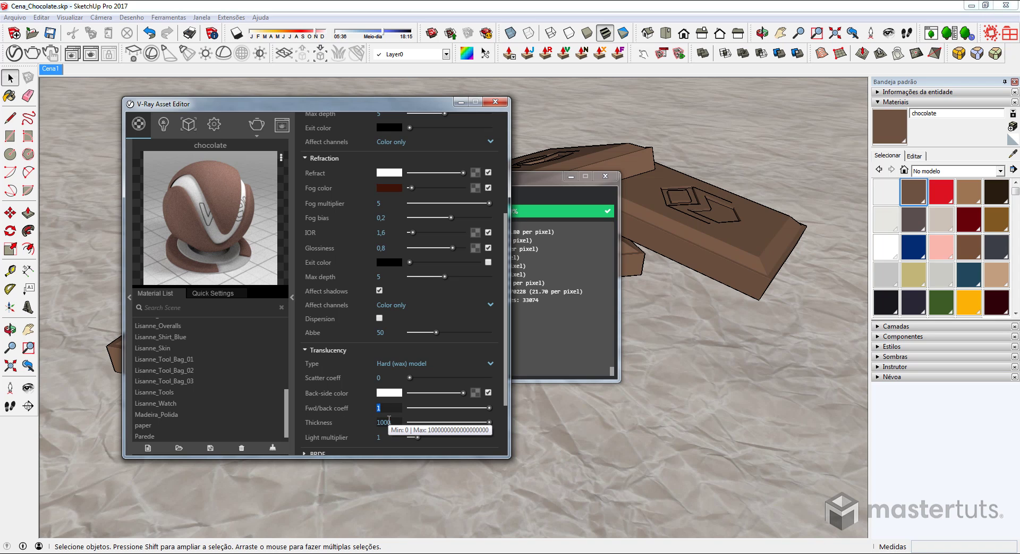
pyautogui.write(',5')
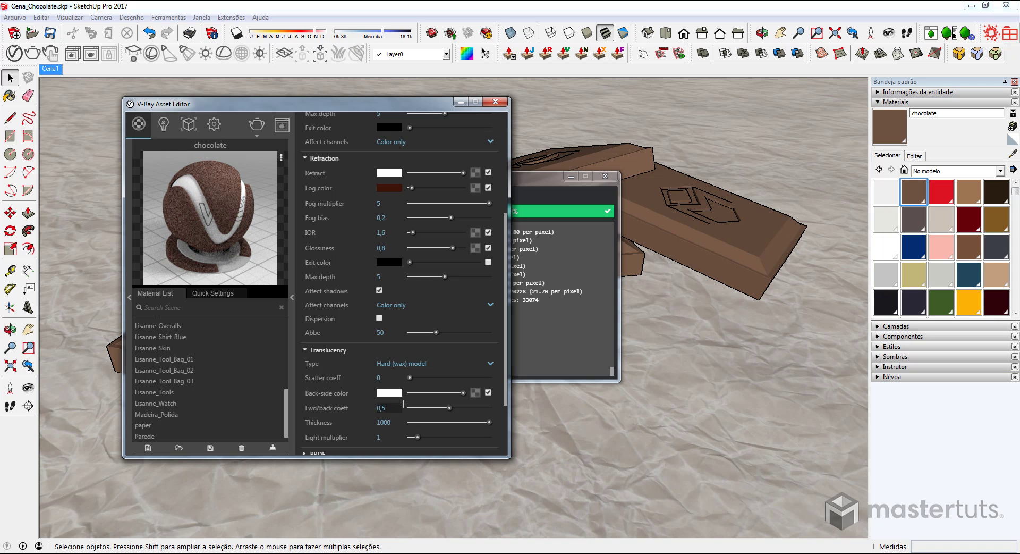
pyautogui.write('0,5')
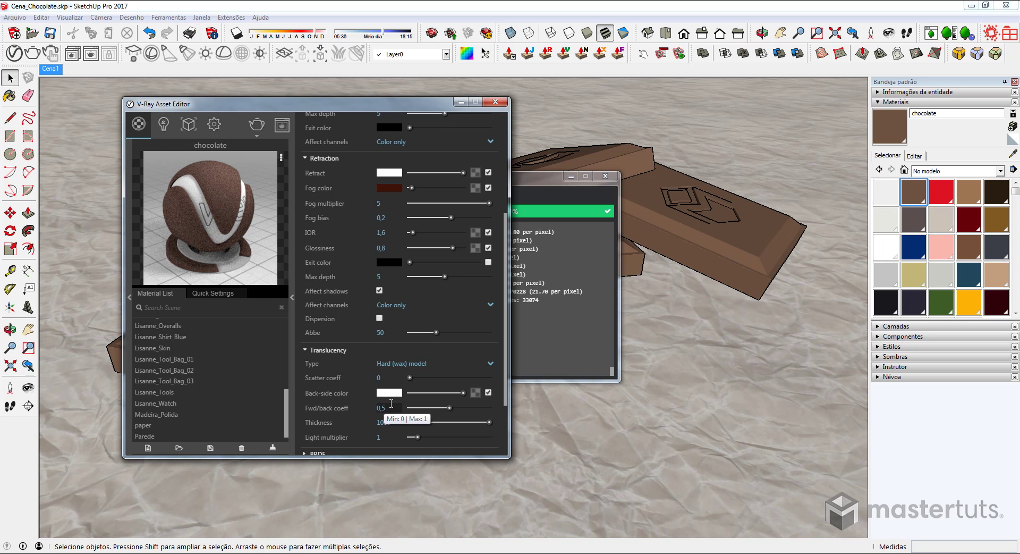
# Set the chocolate reflection colour to white and reflection glossiness to 0,8.
pyautogui.scroll(3, 502, 239)
pyautogui.scroll(2, 505, 238)
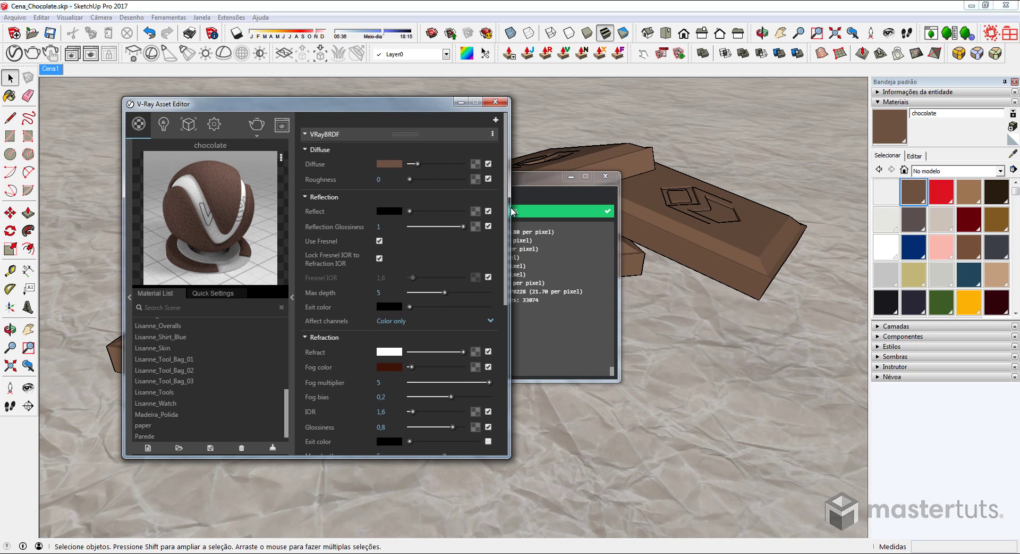
pyautogui.click(381, 213)
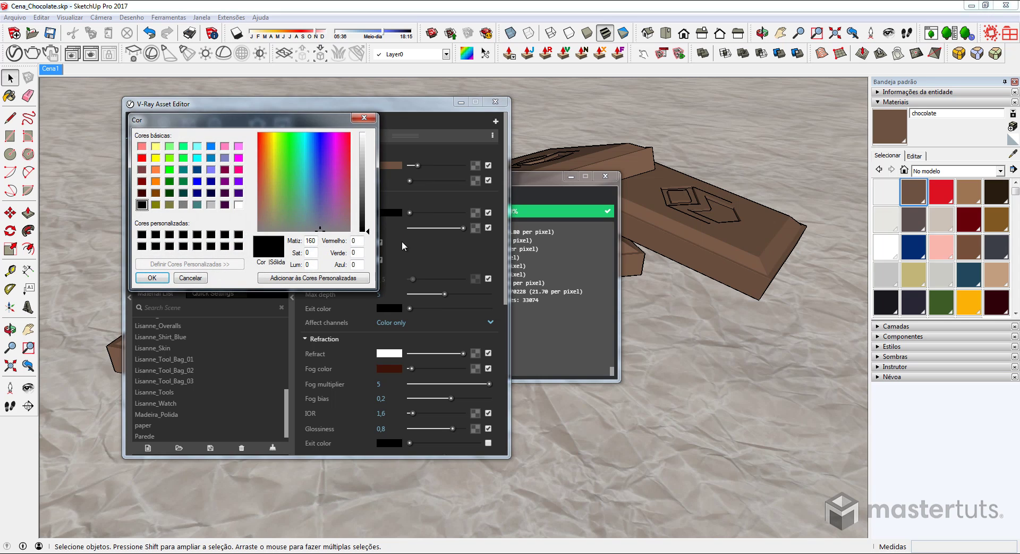
pyautogui.moveTo(369, 232); pyautogui.dragTo(370, 132)
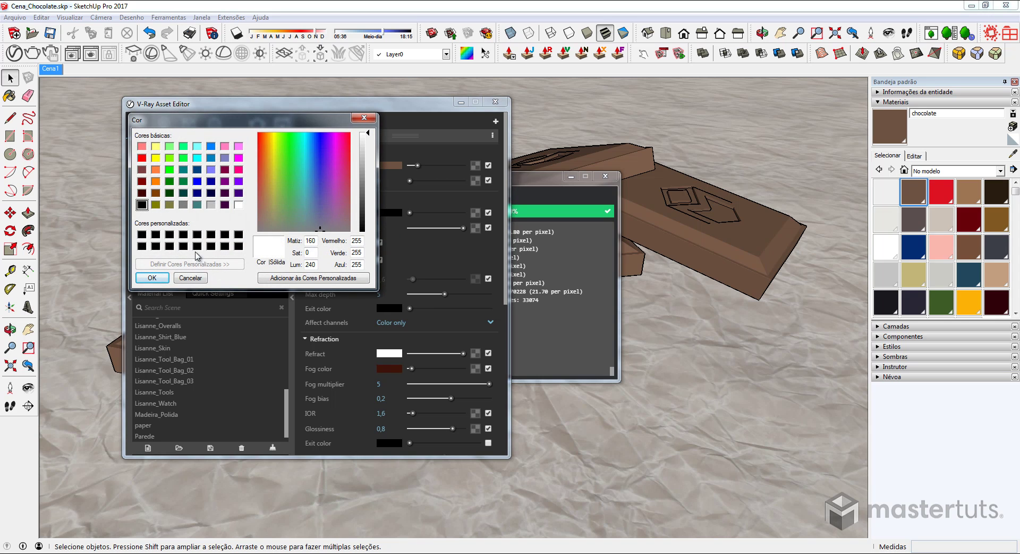
pyautogui.click(151, 278)
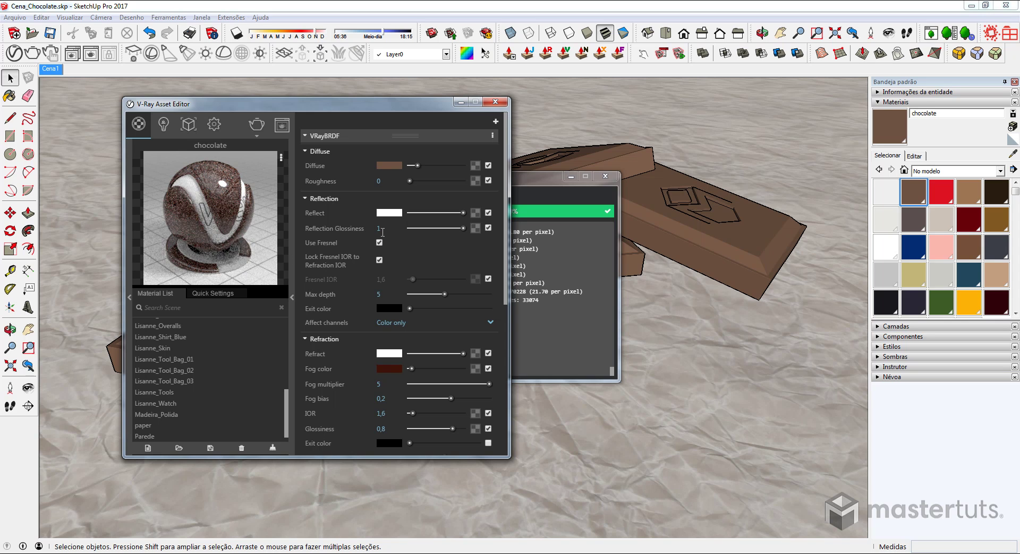
pyautogui.click(381, 229)
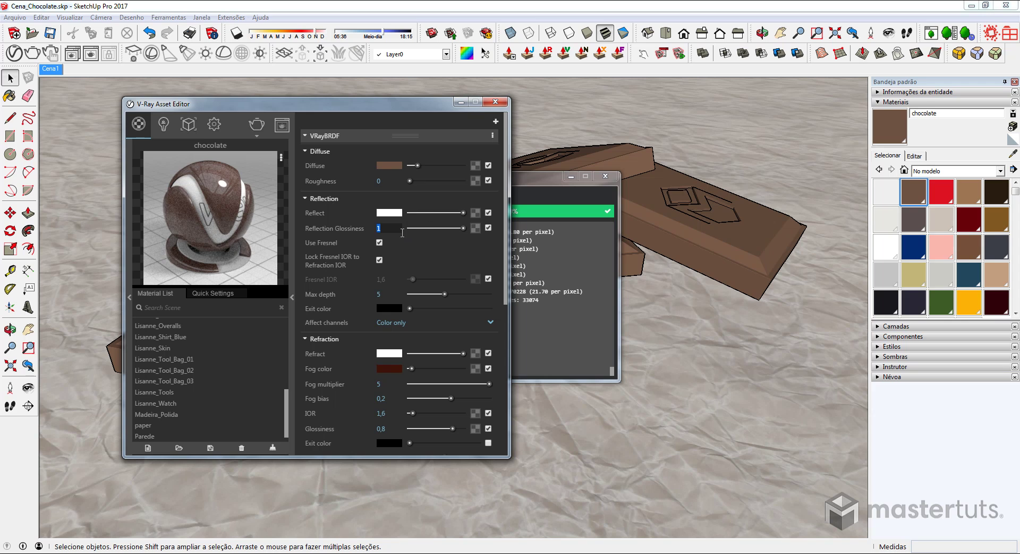
pyautogui.write(',8')
pyautogui.press('Return')
# Save the earlier render to the frame buffer history, then re-render with the updated chocolate.
pyautogui.click(92, 55)
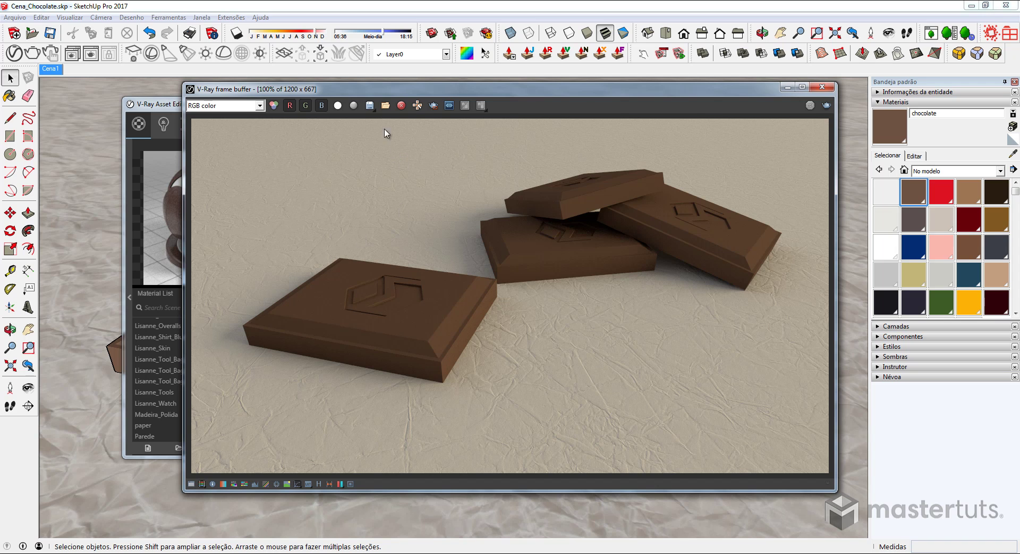
pyautogui.click(327, 484)
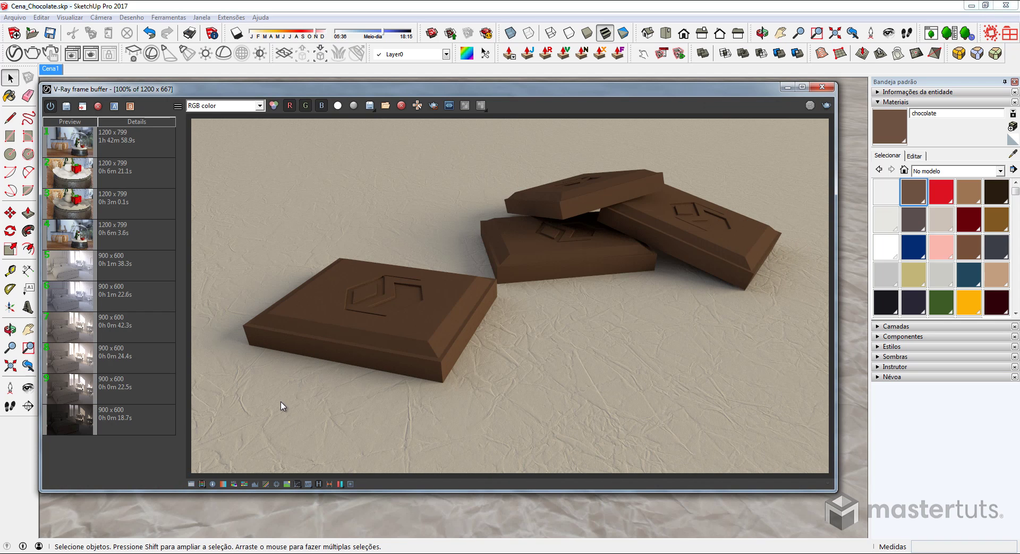
pyautogui.click(66, 107)
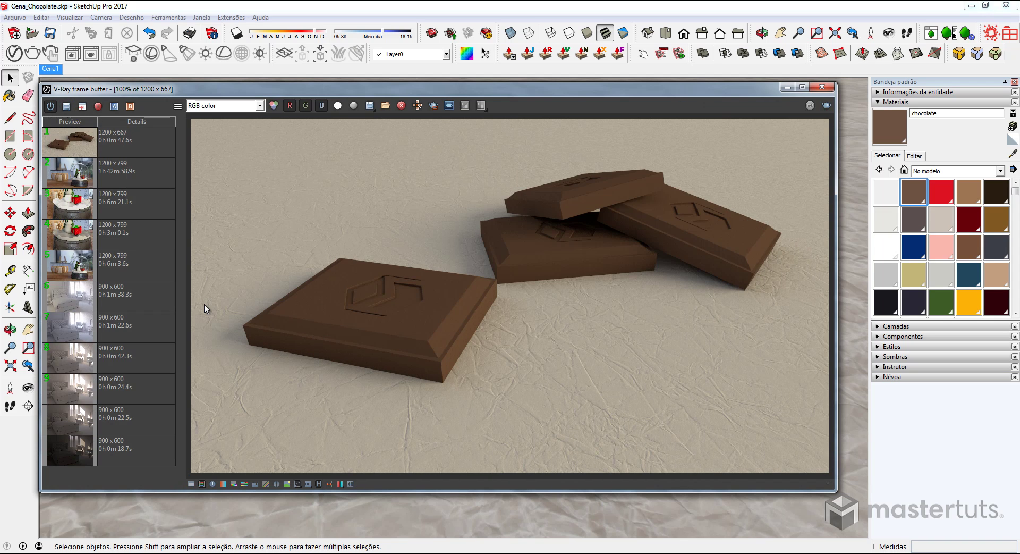
pyautogui.click(826, 106)
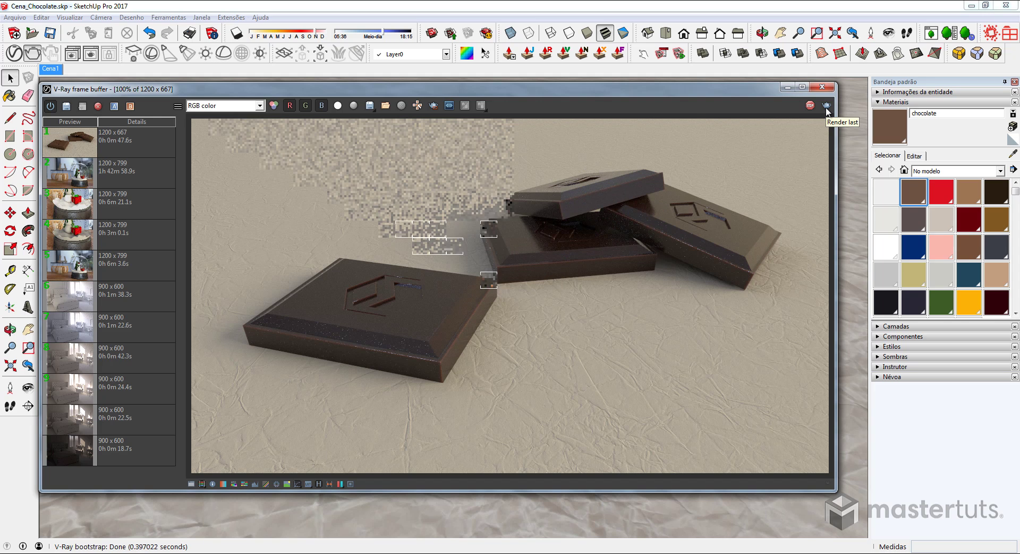
pyautogui.scroll(1, 471, 353)
pyautogui.moveTo(471, 353); pyautogui.dragTo(567, 339, button='middle')
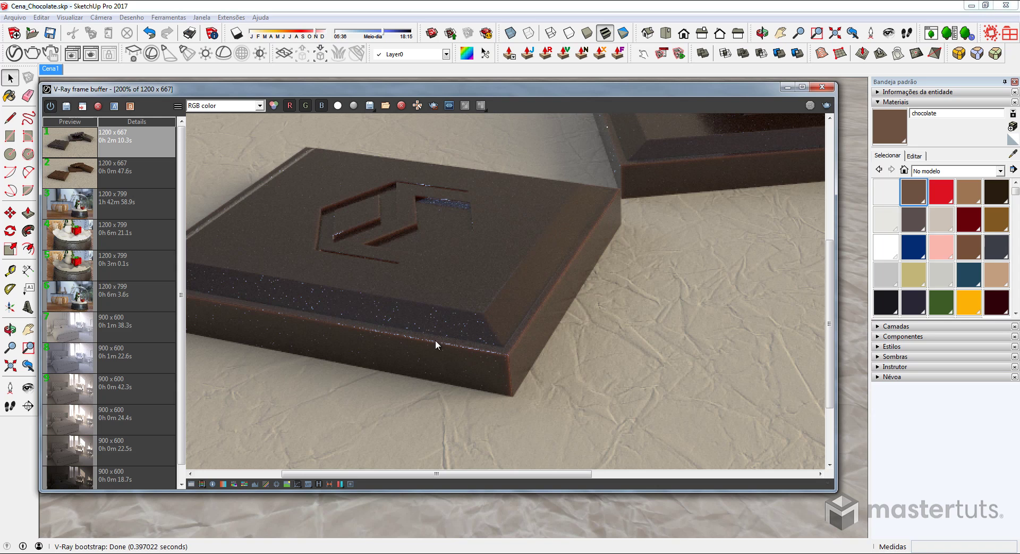
pyautogui.doubleClick(78, 171)
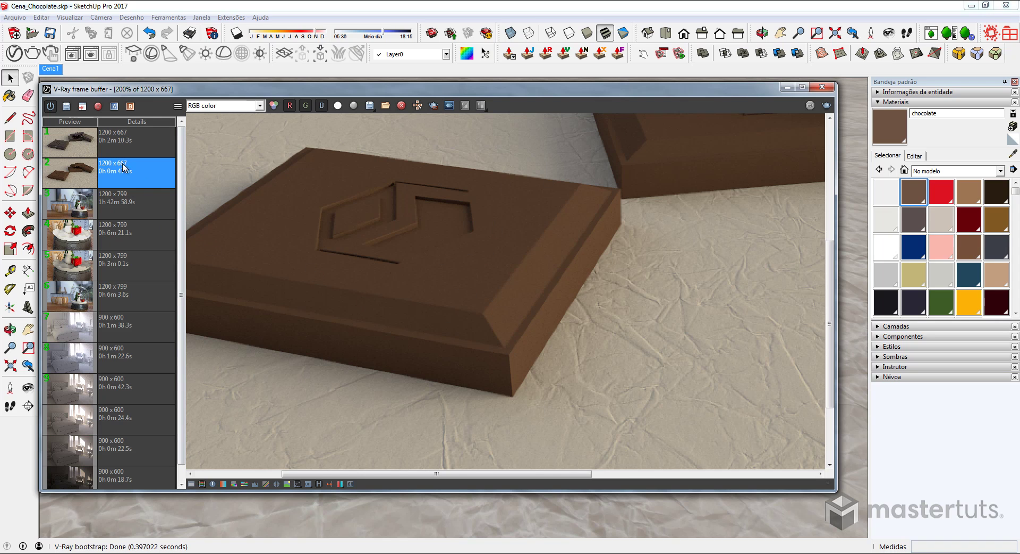
pyautogui.doubleClick(74, 141)
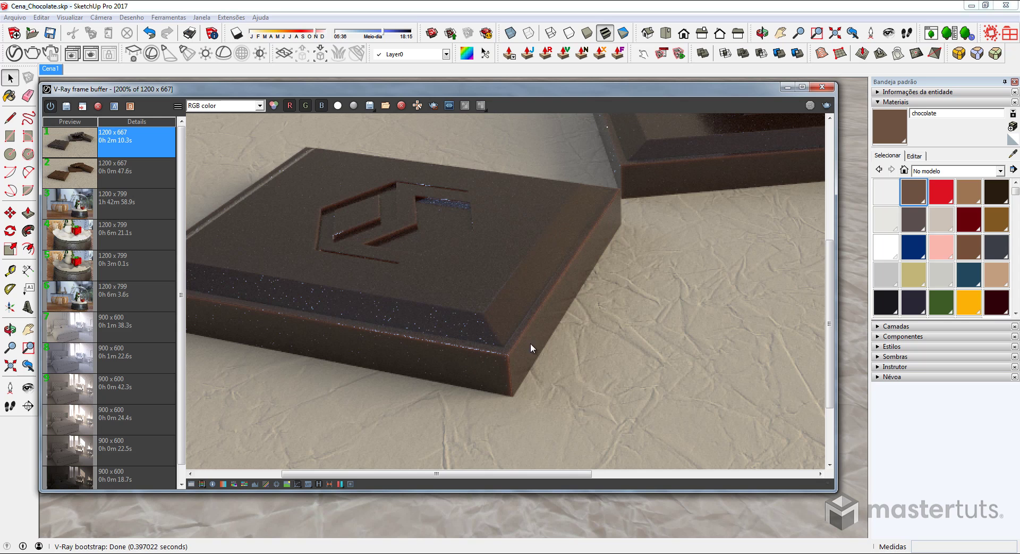
pyautogui.scroll(-1, 533, 355)
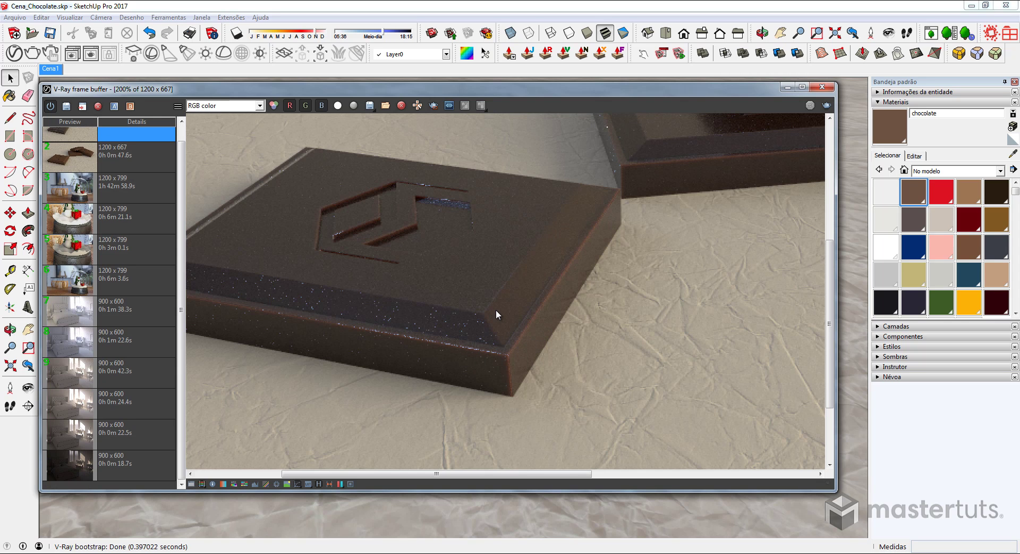
pyautogui.scroll(2, 494, 309)
pyautogui.scroll(-2, 494, 309)
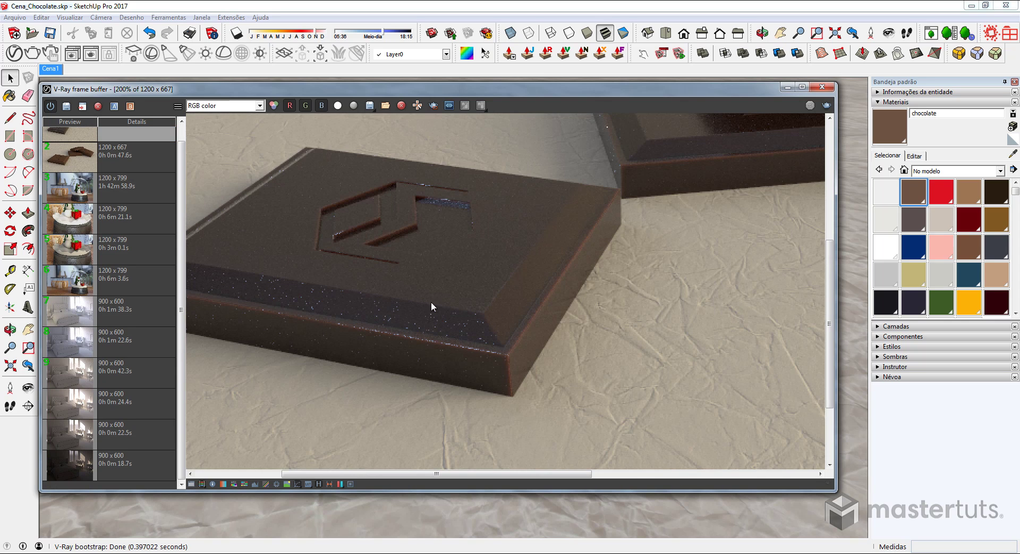
pyautogui.click(87, 136)
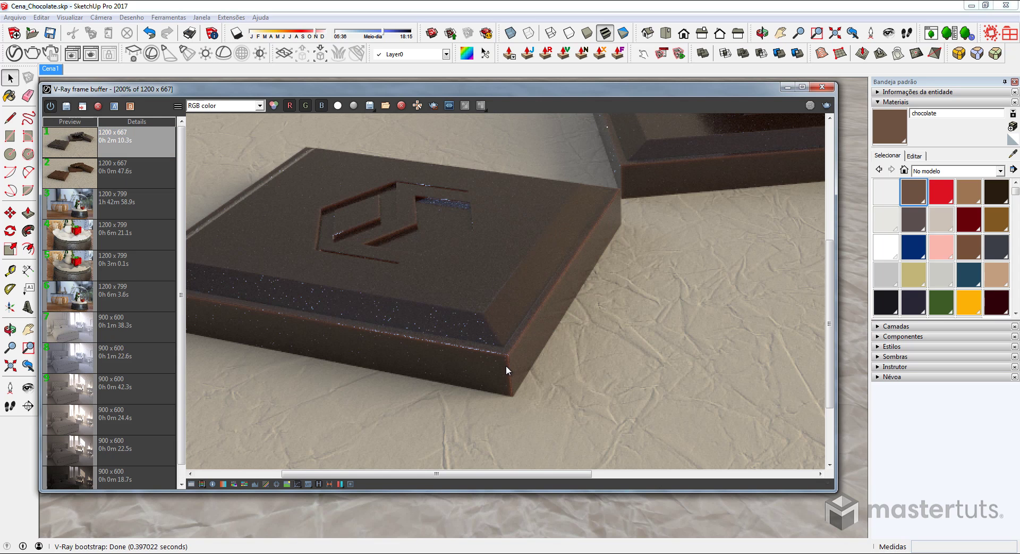
pyautogui.scroll(-1, 506, 365)
pyautogui.scroll(1, 588, 216)
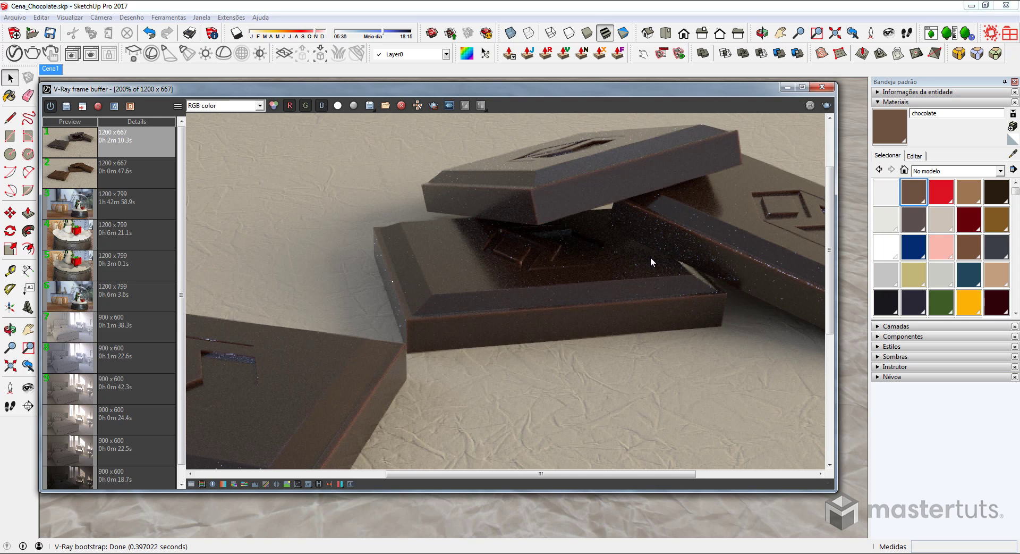
pyautogui.scroll(-1, 650, 257)
pyautogui.scroll(1, 381, 343)
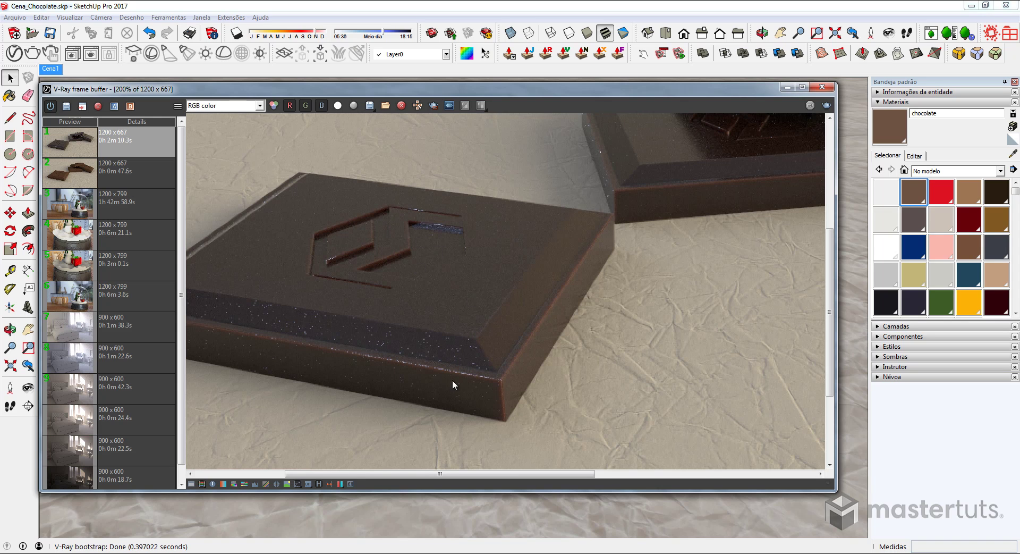
pyautogui.scroll(-1, 448, 364)
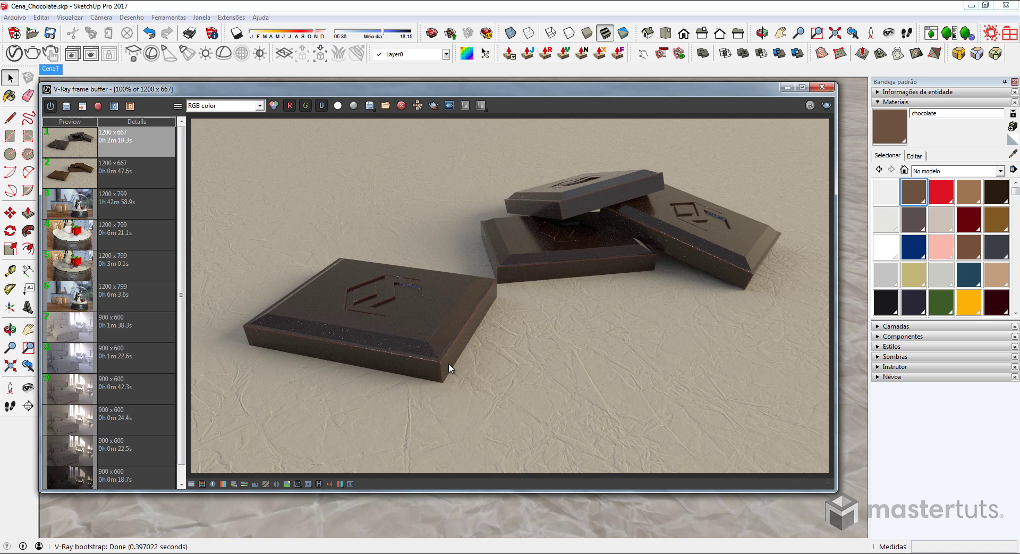
pyautogui.scroll(1, 448, 362)
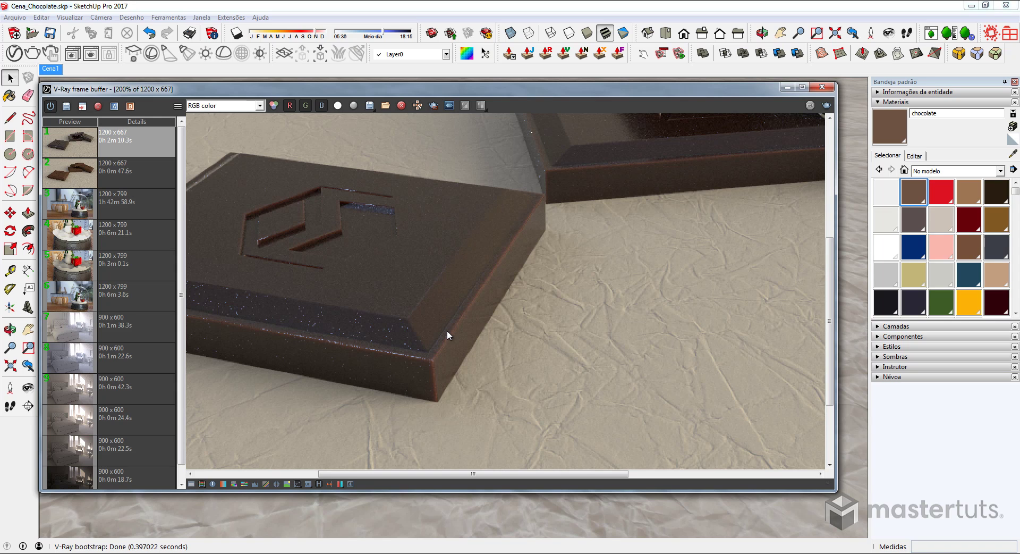
pyautogui.doubleClick(505, 334)
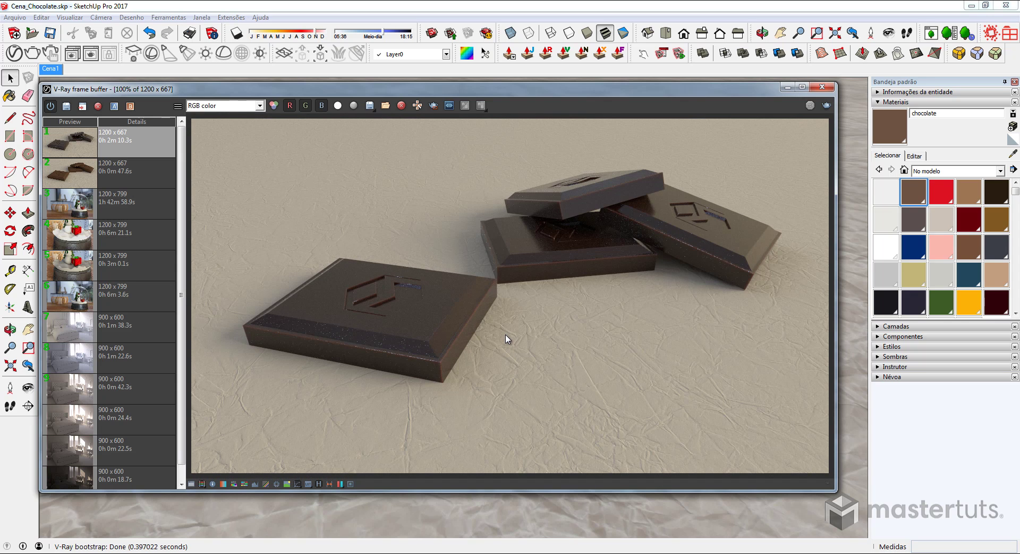